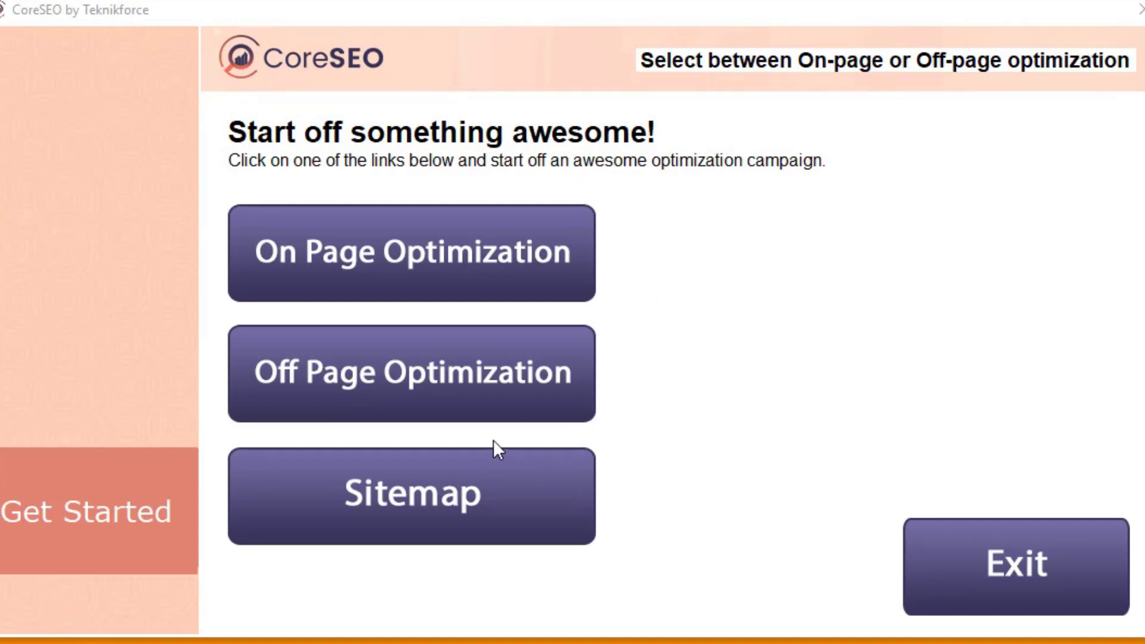
{"action": "left_click", "coordinate": [513, 401]}
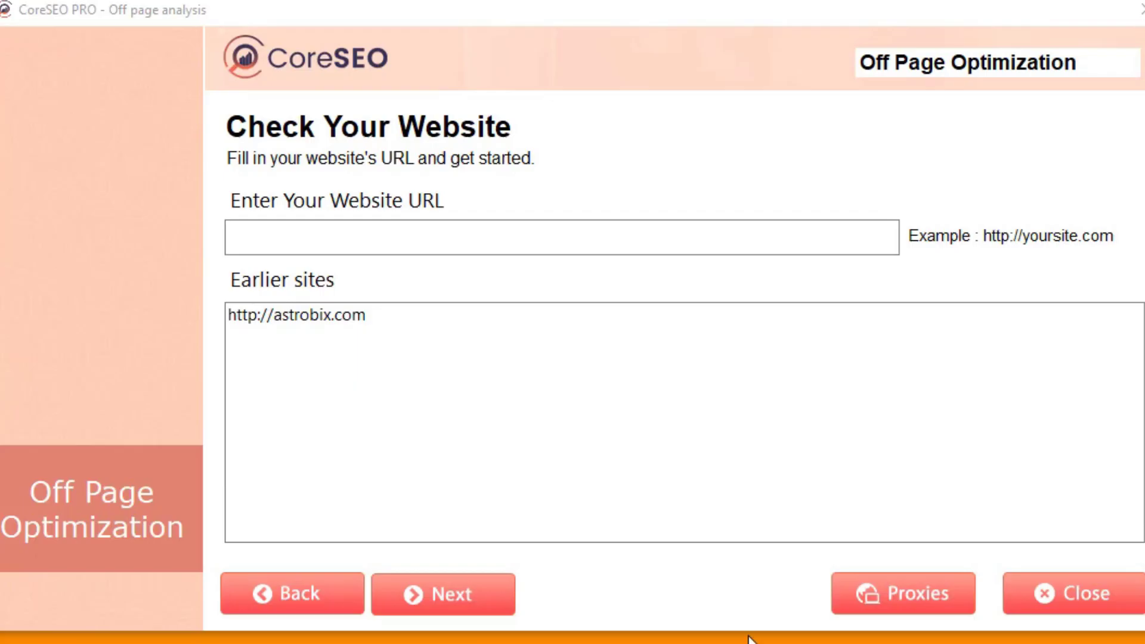
{"action": "left_click", "coordinate": [363, 321]}
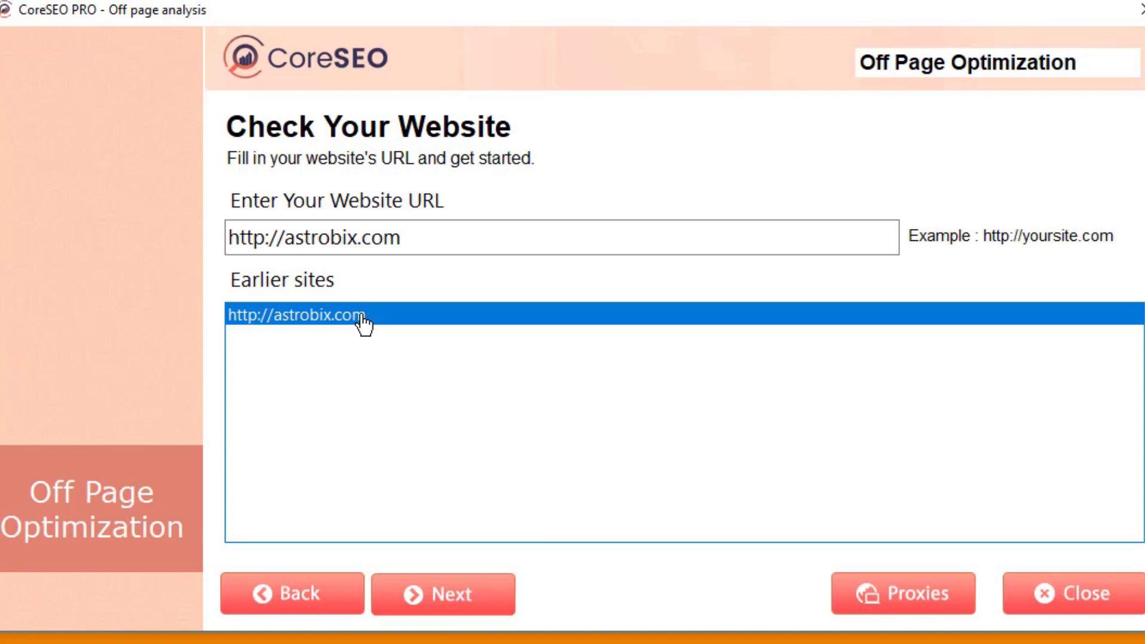
{"action": "left_click", "coordinate": [455, 605]}
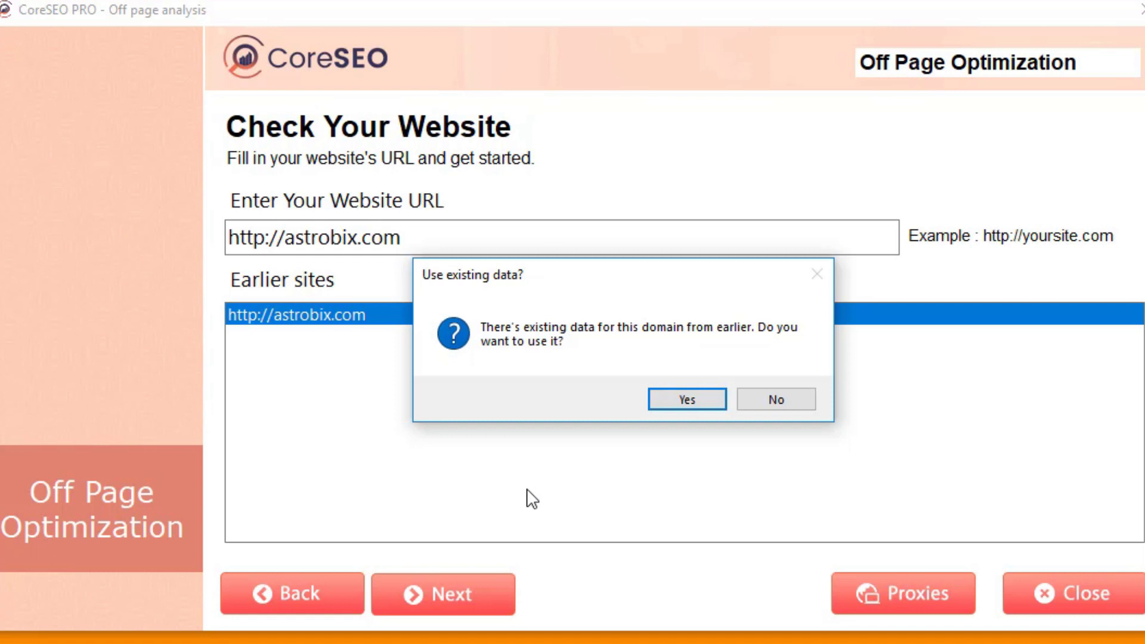
{"action": "left_click", "coordinate": [765, 392]}
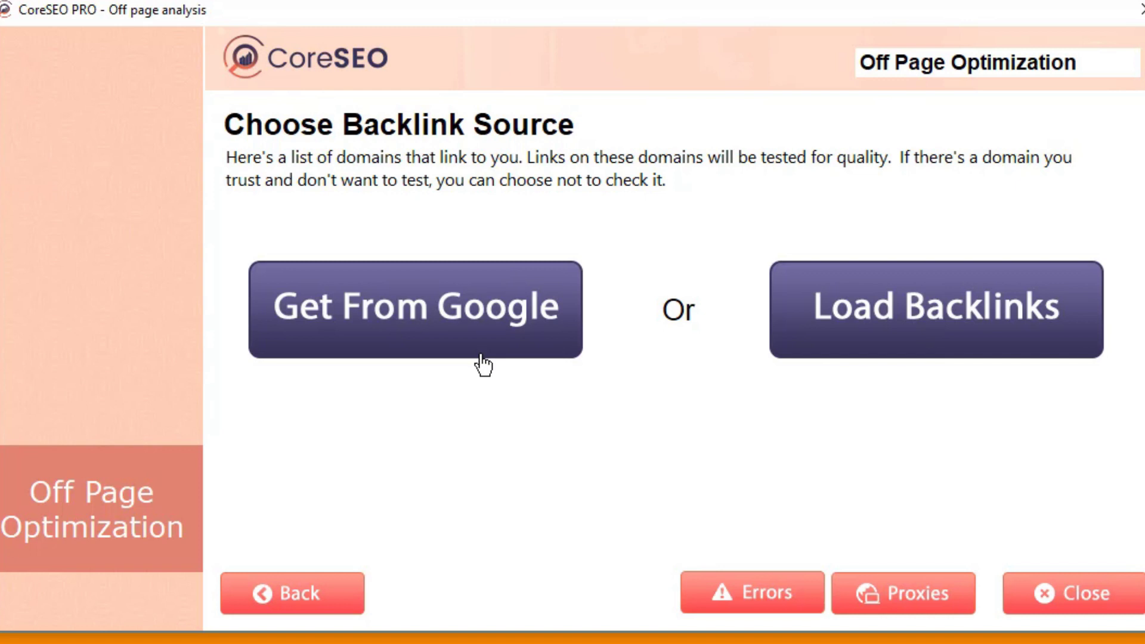
Step: Collect the list of linking domains from Google Webmasters, moving the browser window aside
{"action": "left_click", "coordinate": [479, 319]}
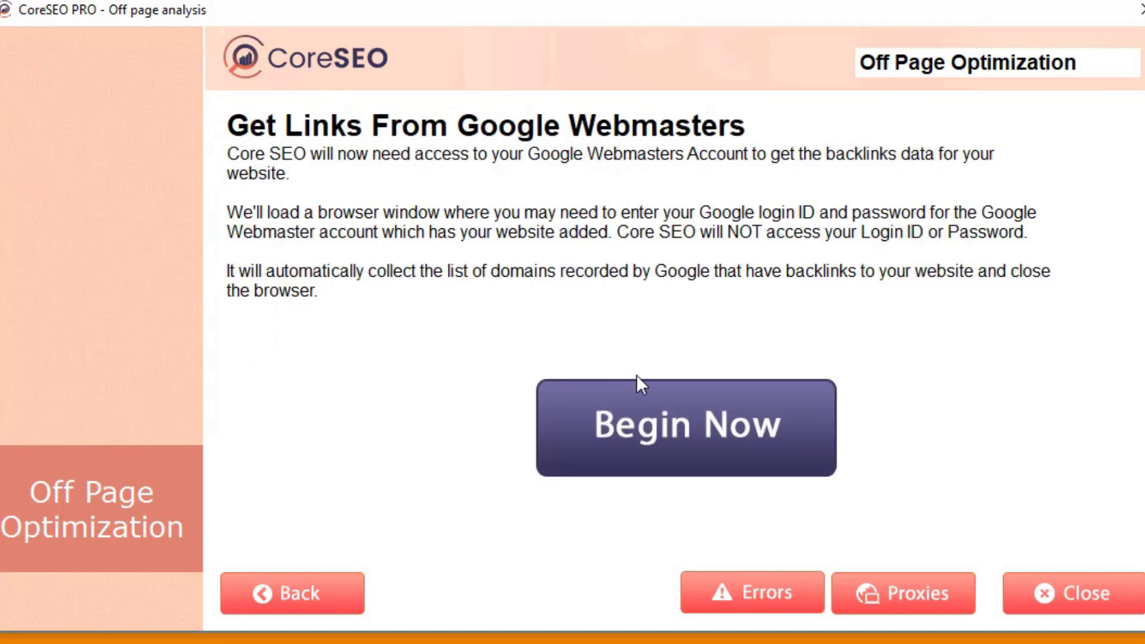
{"action": "left_click", "coordinate": [671, 421]}
{"action": "left_click_drag", "start_coordinate": [833, 108], "coordinate": [554, 0]}
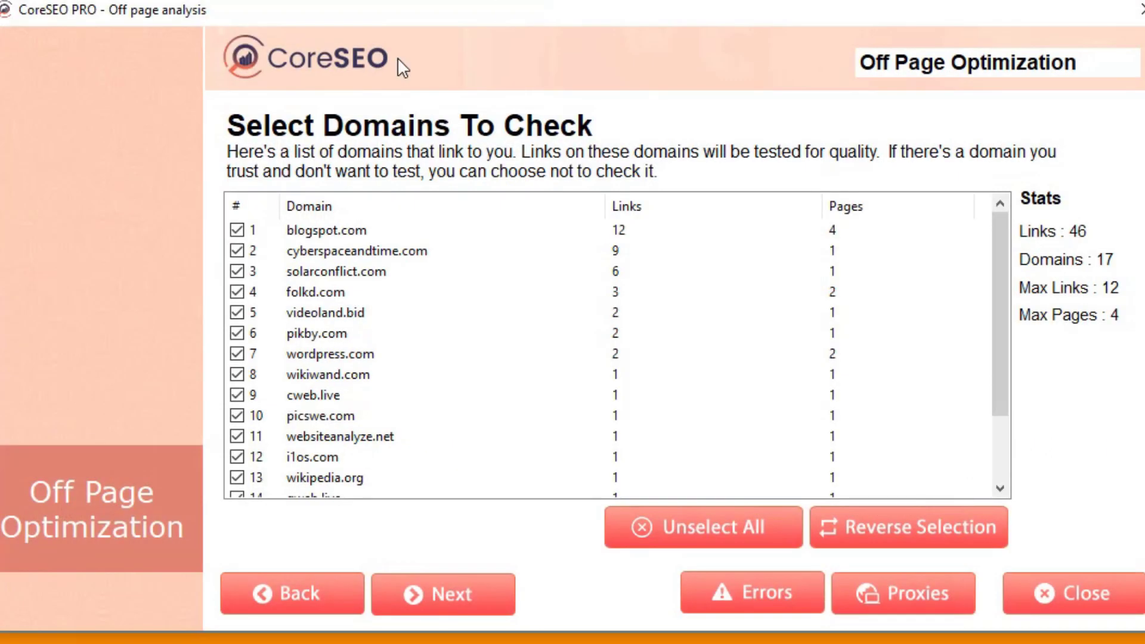
Step: Exclude blogspot.com, wordpress.com and wikipedia.org from the domains to check and proceed to the checking settings
{"action": "scroll", "coordinate": [716, 292], "scroll_direction": "down", "scroll_amount": 2}
{"action": "scroll", "coordinate": [464, 421], "scroll_direction": "up", "scroll_amount": 2}
{"action": "scroll", "coordinate": [352, 340], "scroll_direction": "down", "scroll_amount": 2}
{"action": "scroll", "coordinate": [306, 256], "scroll_direction": "up", "scroll_amount": 2}
{"action": "scroll", "coordinate": [359, 405], "scroll_direction": "down", "scroll_amount": 2}
{"action": "scroll", "coordinate": [360, 407], "scroll_direction": "up", "scroll_amount": 2}
{"action": "left_click", "coordinate": [237, 231]}
{"action": "left_click", "coordinate": [237, 354]}
{"action": "scroll", "coordinate": [391, 310], "scroll_direction": "down", "scroll_amount": 2}
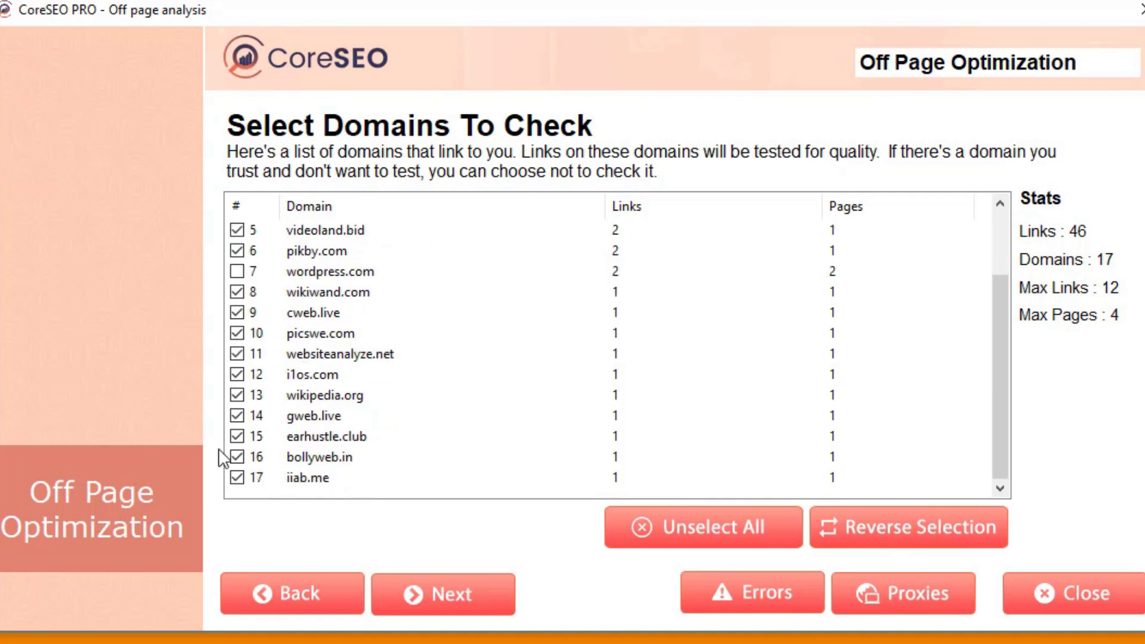
{"action": "left_click", "coordinate": [247, 394]}
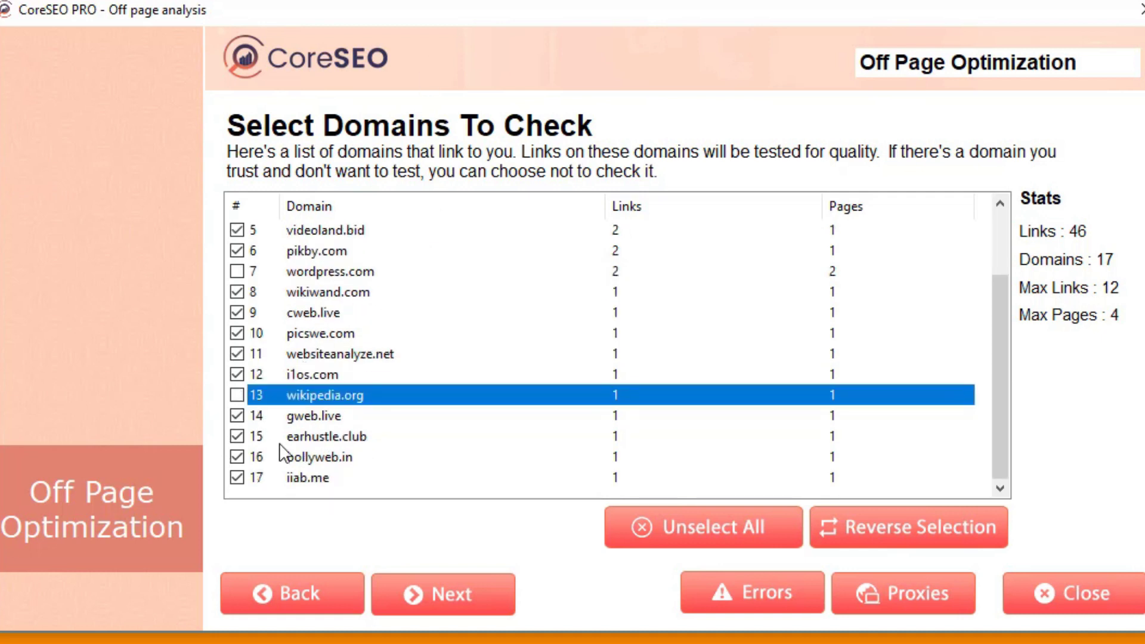
{"action": "scroll", "coordinate": [285, 453], "scroll_direction": "up", "scroll_amount": 2}
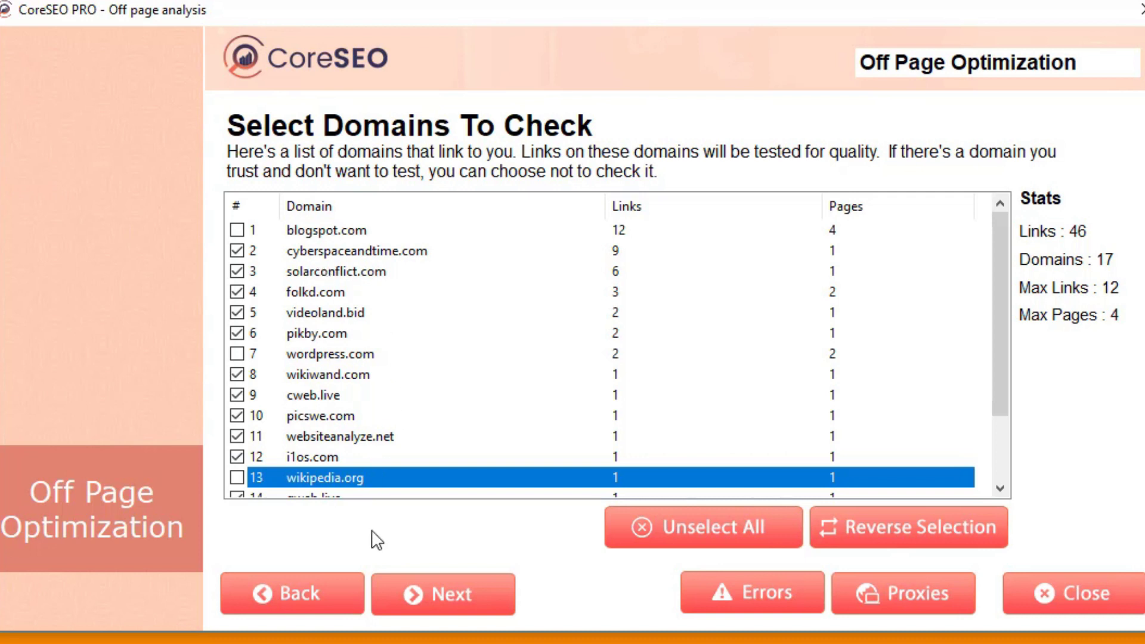
{"action": "left_click", "coordinate": [429, 593]}
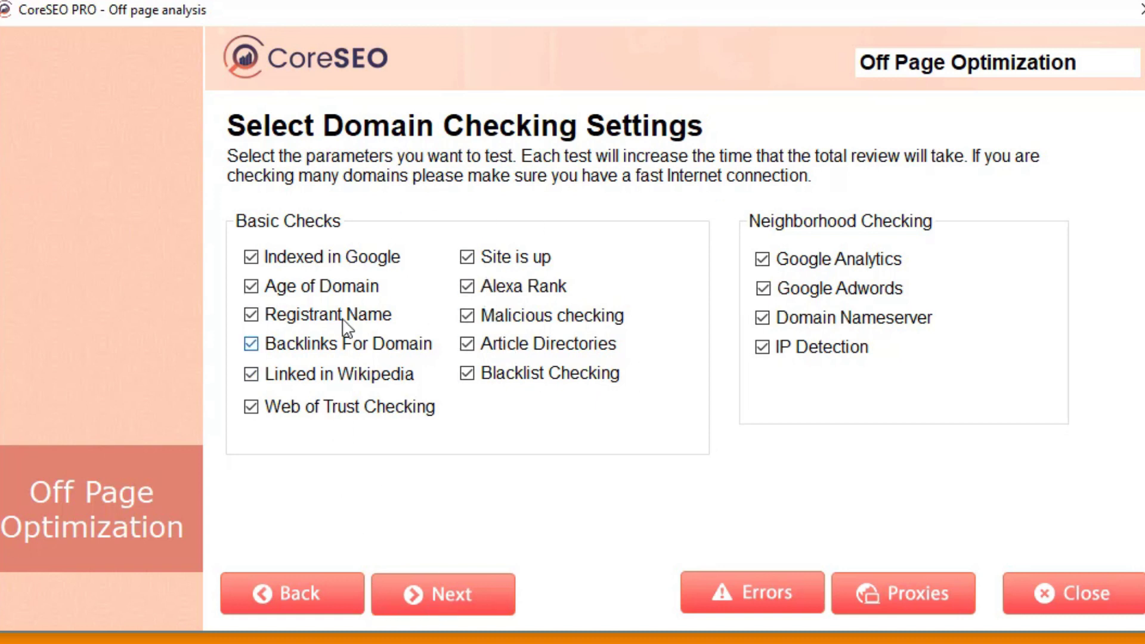
{"action": "left_click", "coordinate": [321, 259]}
{"action": "left_click", "coordinate": [320, 259]}
{"action": "left_click", "coordinate": [313, 287]}
{"action": "left_click", "coordinate": [336, 254]}
{"action": "left_click", "coordinate": [346, 289]}
{"action": "left_click", "coordinate": [358, 259]}
{"action": "left_click", "coordinate": [829, 317]}
{"action": "left_click", "coordinate": [822, 321]}
Step: Accept the domain checking settings and start checking the backlink domains
{"action": "left_click", "coordinate": [474, 602]}
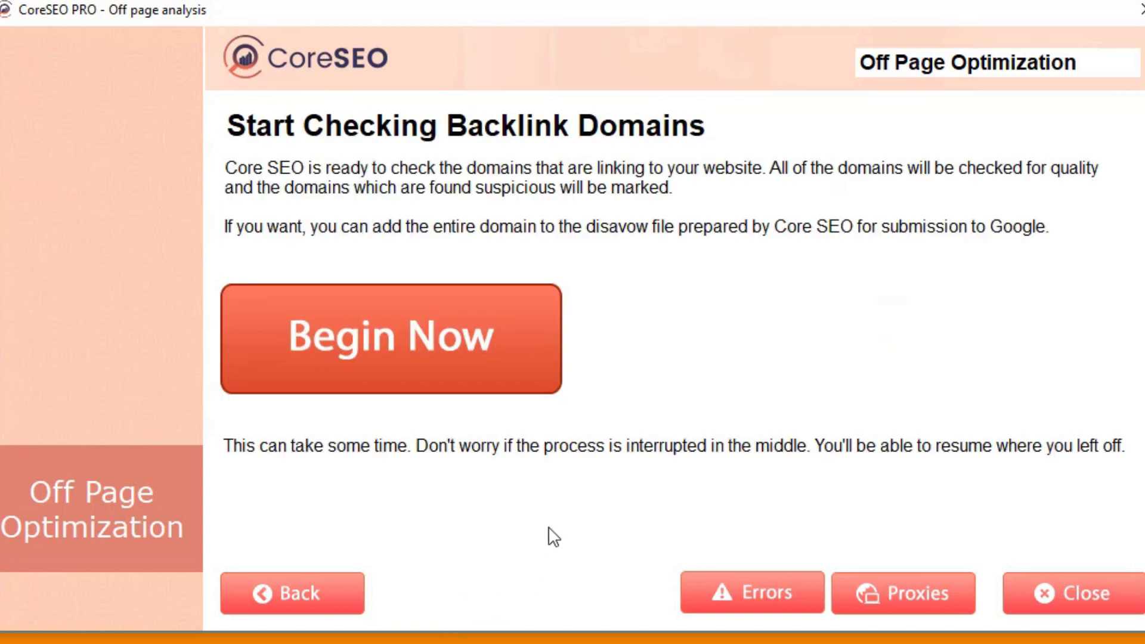
{"action": "left_click", "coordinate": [497, 339]}
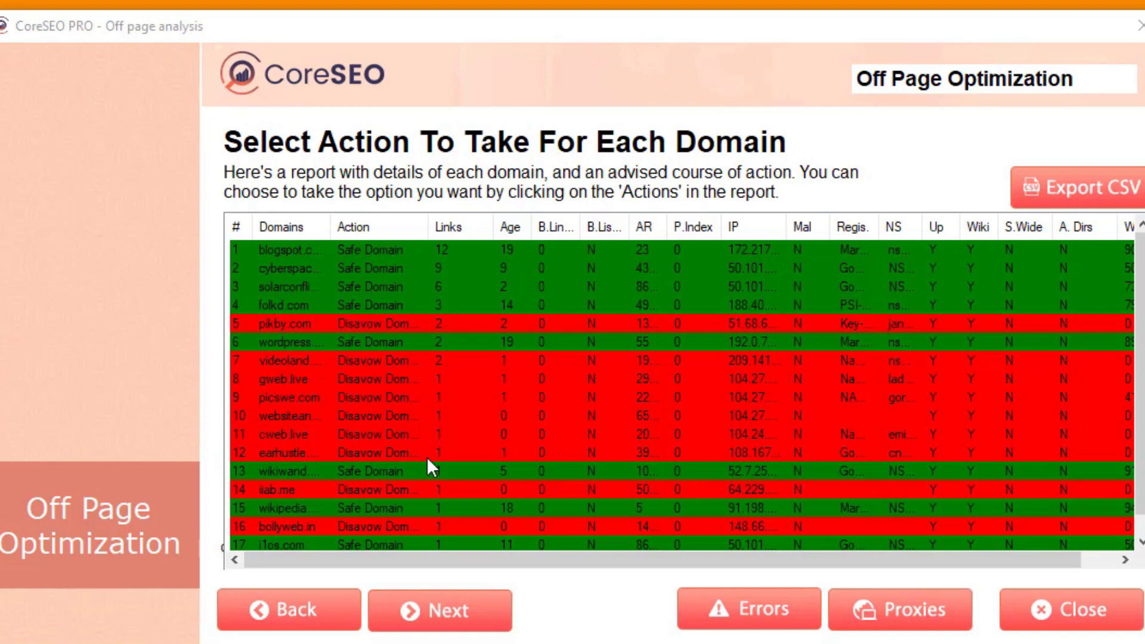
Step: Set the action for the wikiwand.com domain to Check Links in the domain report
{"action": "left_click", "coordinate": [427, 458]}
{"action": "left_click", "coordinate": [425, 488]}
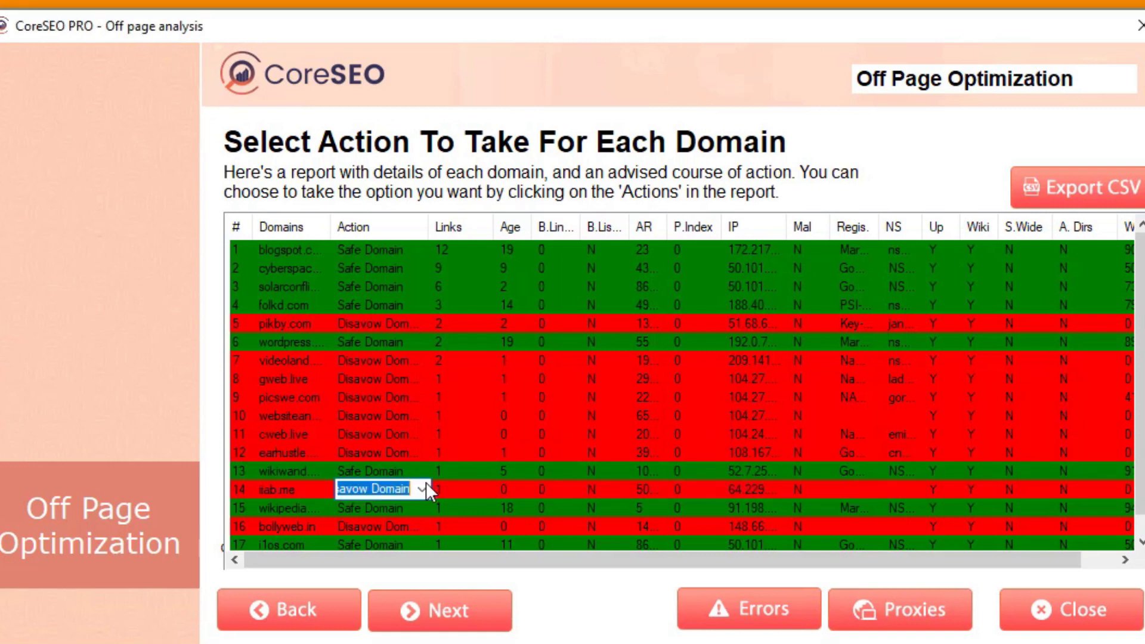
{"action": "left_click", "coordinate": [425, 484]}
{"action": "left_click", "coordinate": [428, 468]}
{"action": "left_click", "coordinate": [428, 468]}
{"action": "left_click", "coordinate": [424, 472]}
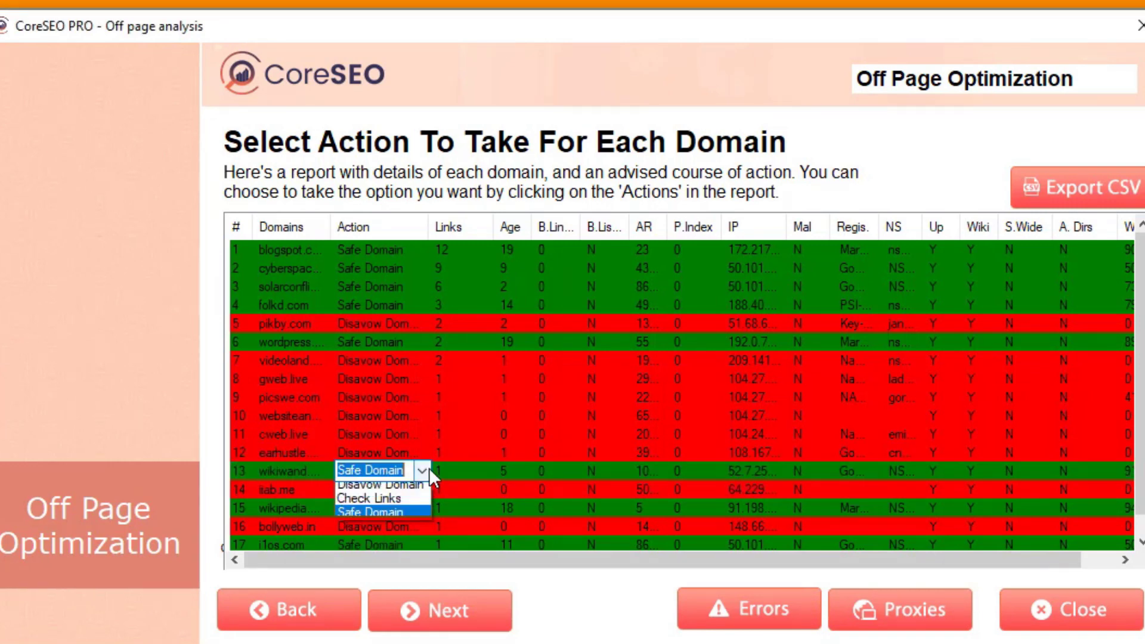
{"action": "left_click", "coordinate": [405, 505]}
Step: Set the action for the videoland.bid domain to Check Links
{"action": "left_click", "coordinate": [425, 435]}
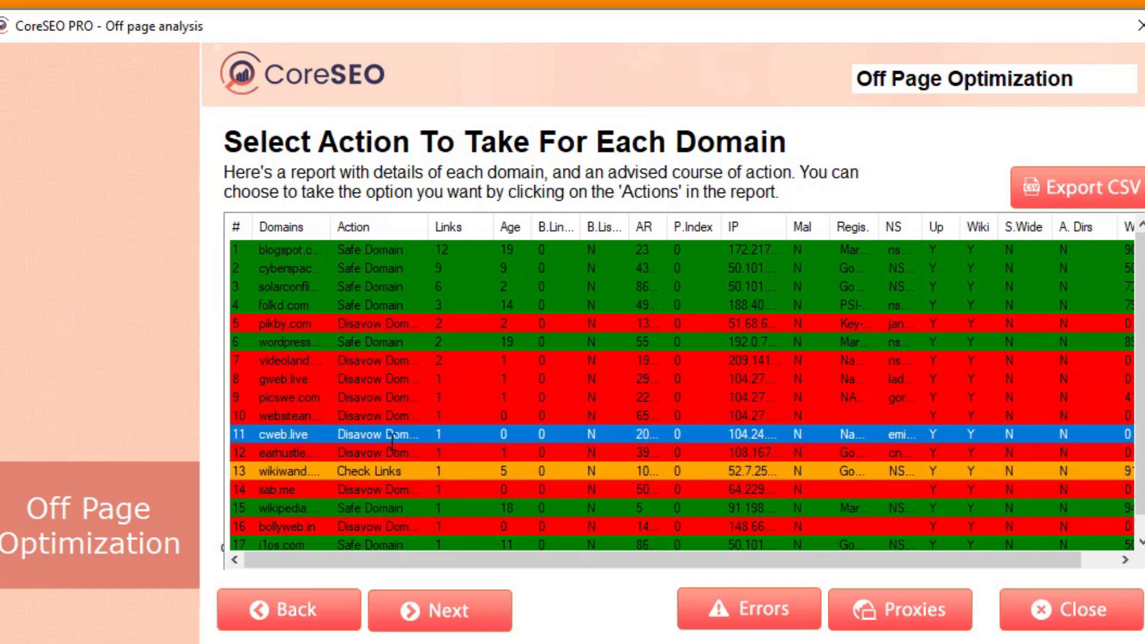
{"action": "left_click", "coordinate": [424, 435]}
{"action": "left_click", "coordinate": [421, 351]}
{"action": "left_click", "coordinate": [421, 363]}
{"action": "left_click", "coordinate": [424, 364]}
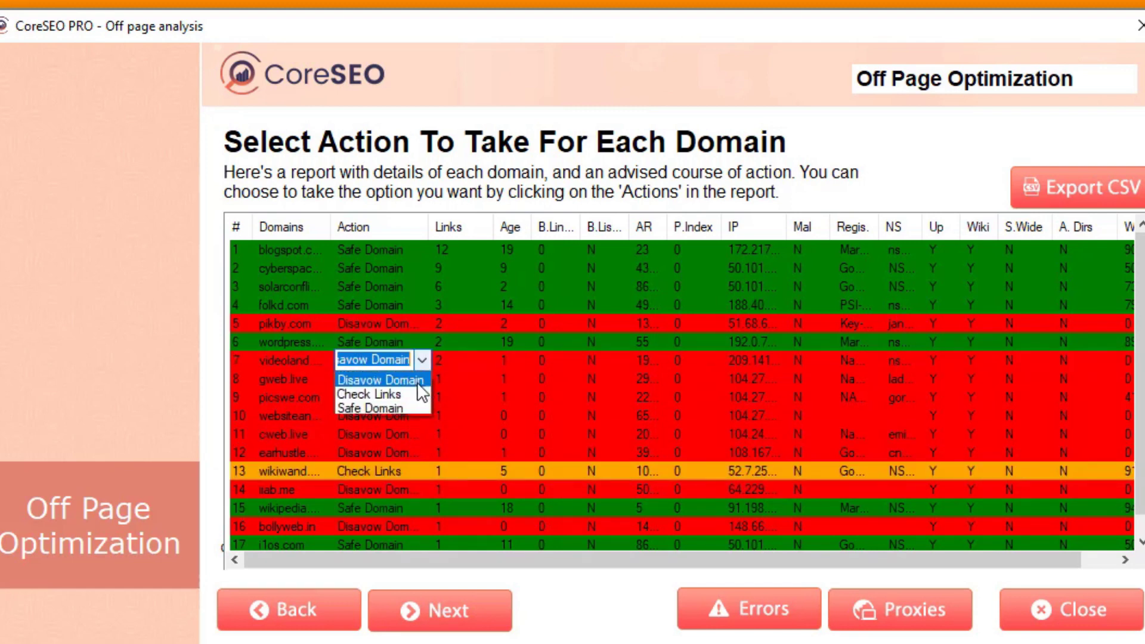
{"action": "left_click", "coordinate": [415, 391]}
{"action": "left_click", "coordinate": [417, 398]}
Step: Set the action for the picswe.com domain to Check Links
{"action": "left_click", "coordinate": [425, 394]}
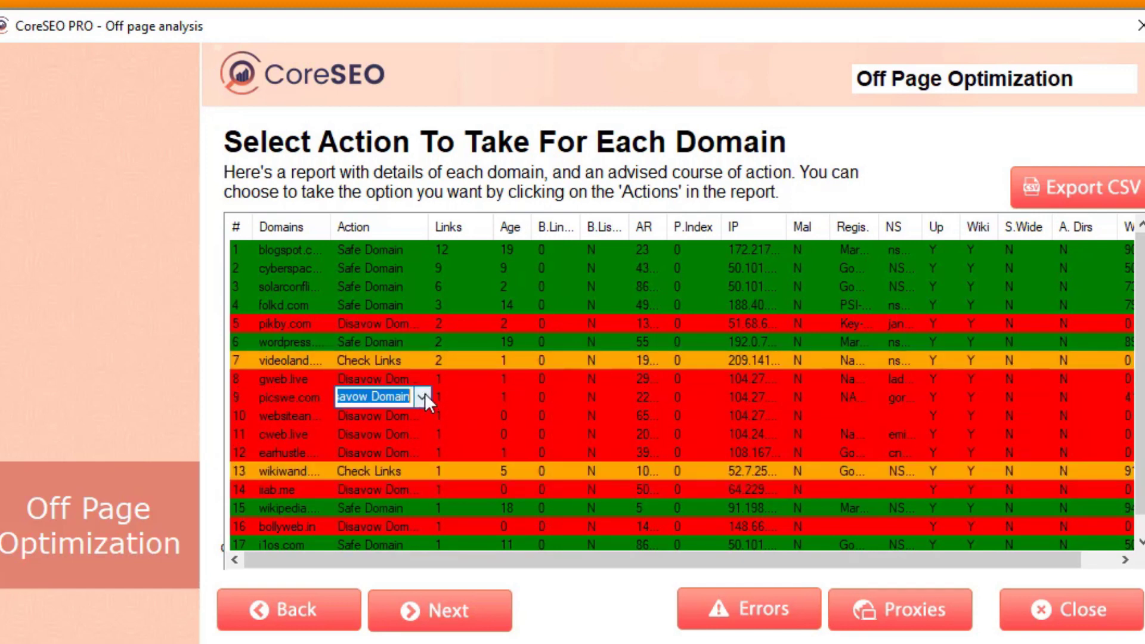
{"action": "left_click", "coordinate": [424, 395]}
{"action": "left_click", "coordinate": [405, 431]}
{"action": "left_click", "coordinate": [381, 472]}
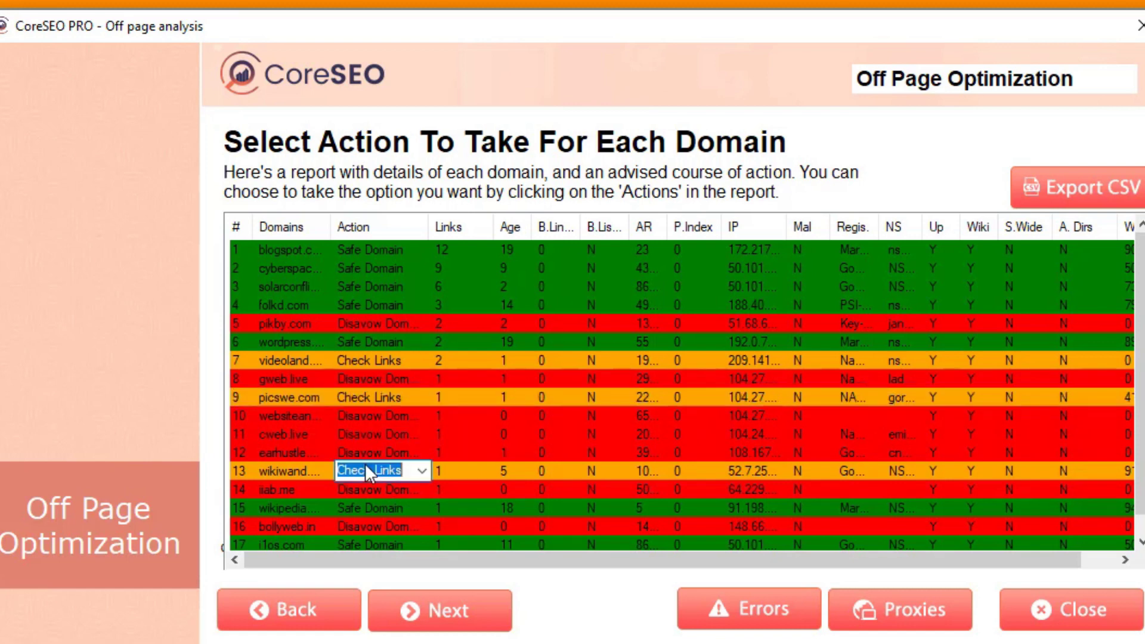
{"action": "left_click", "coordinate": [366, 423]}
{"action": "left_click", "coordinate": [412, 457]}
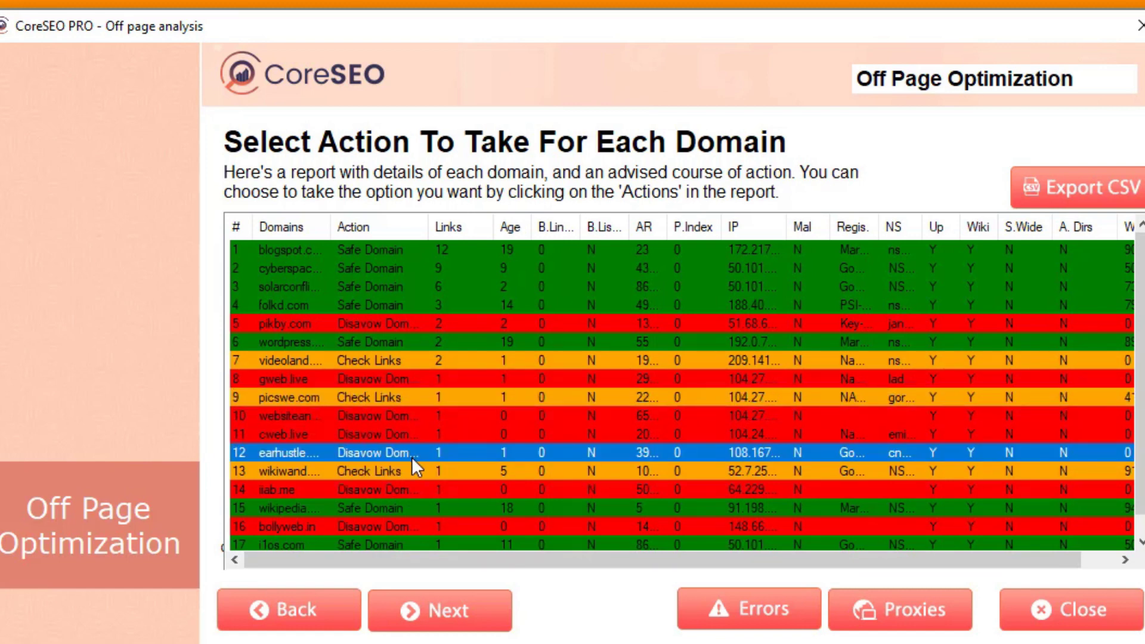
{"action": "left_click", "coordinate": [282, 405]}
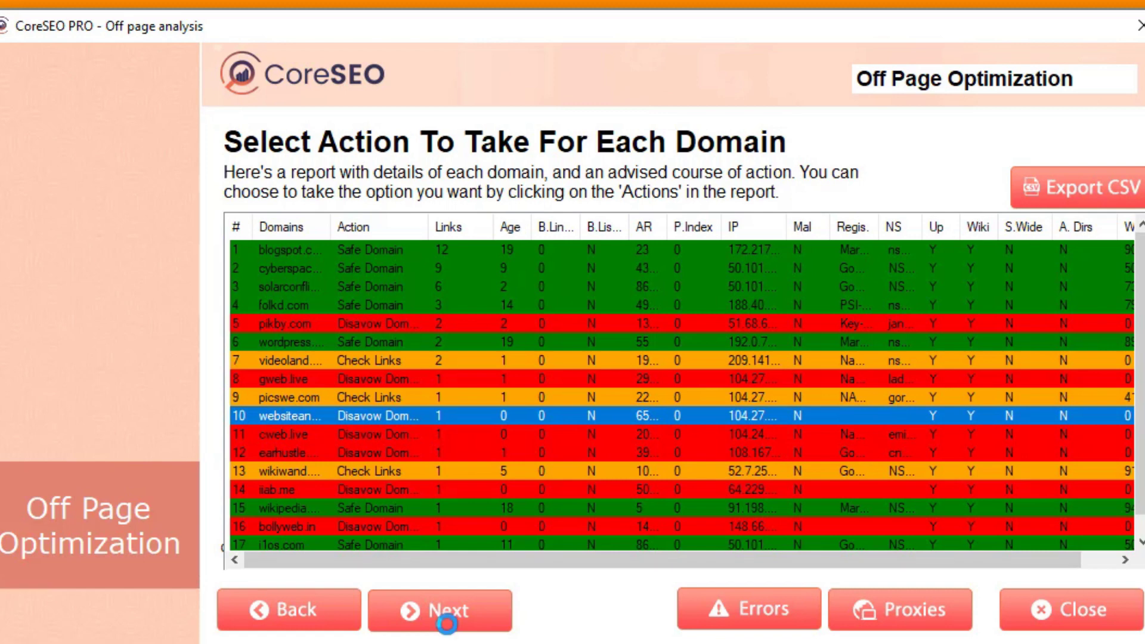
Step: Collect the backlinks of the chosen domains with all checking options enabled, and run the backlink check
{"action": "left_click", "coordinate": [441, 612]}
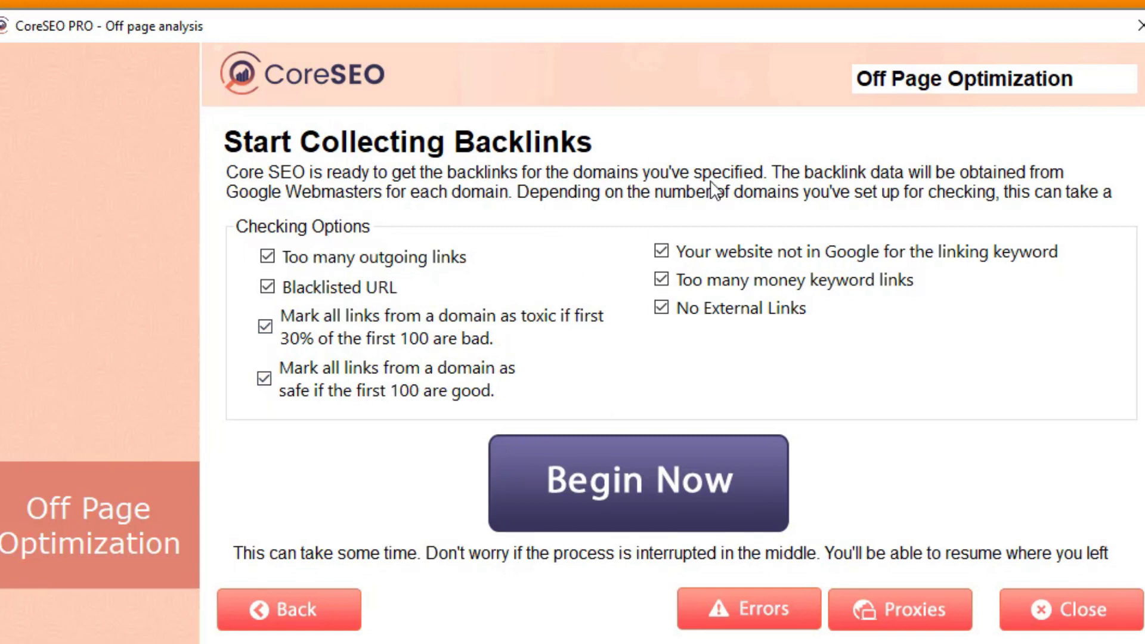
{"action": "left_click", "coordinate": [674, 484]}
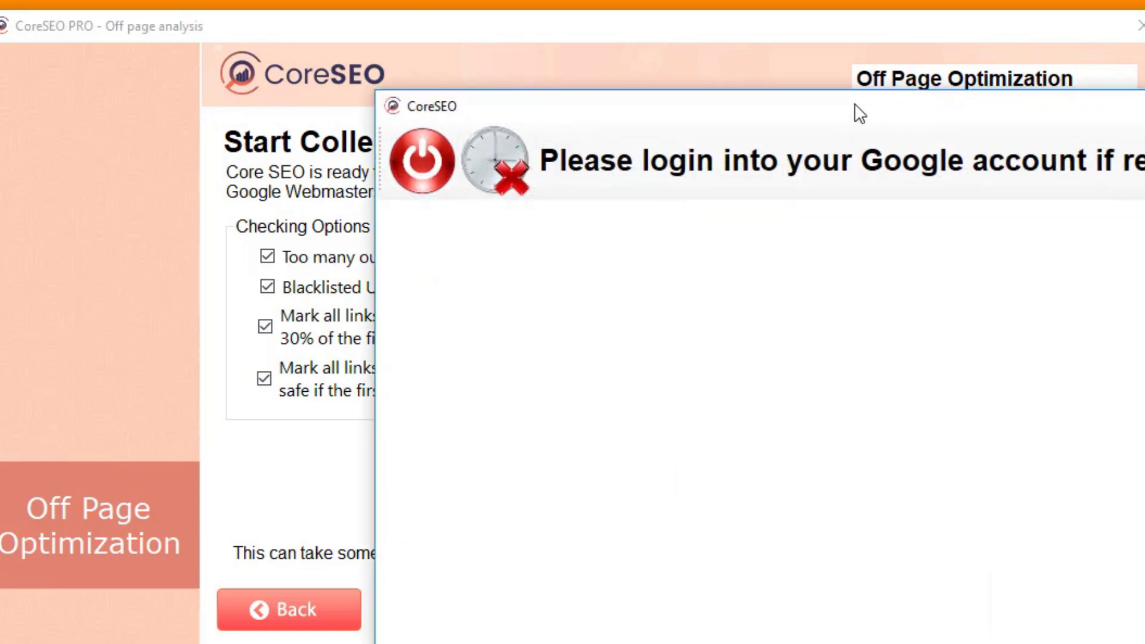
{"action": "left_click_drag", "start_coordinate": [857, 113], "coordinate": [495, 5]}
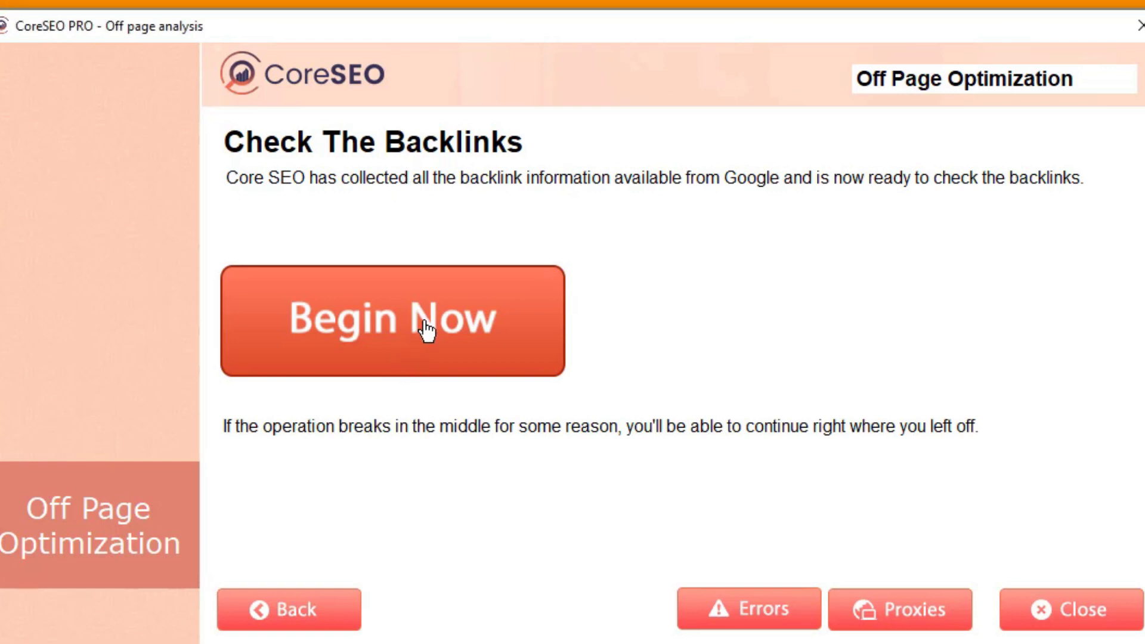
{"action": "left_click", "coordinate": [426, 330]}
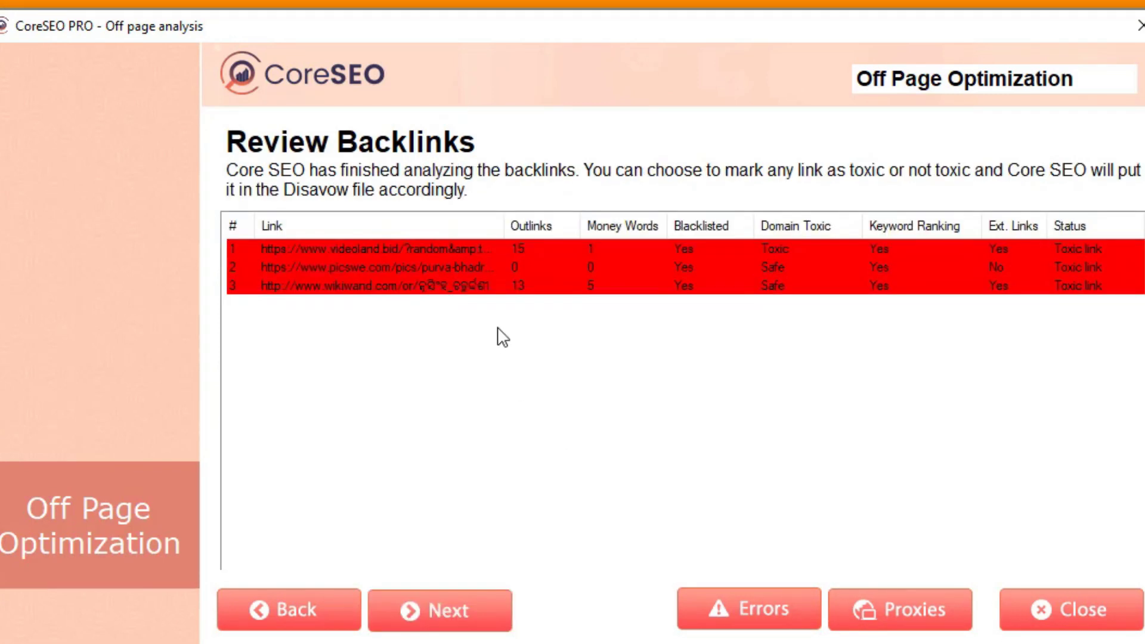
Step: Look over the analyzed backlinks and set the status of the wikiwand.com backlink to Safe link
{"action": "left_click", "coordinate": [925, 269]}
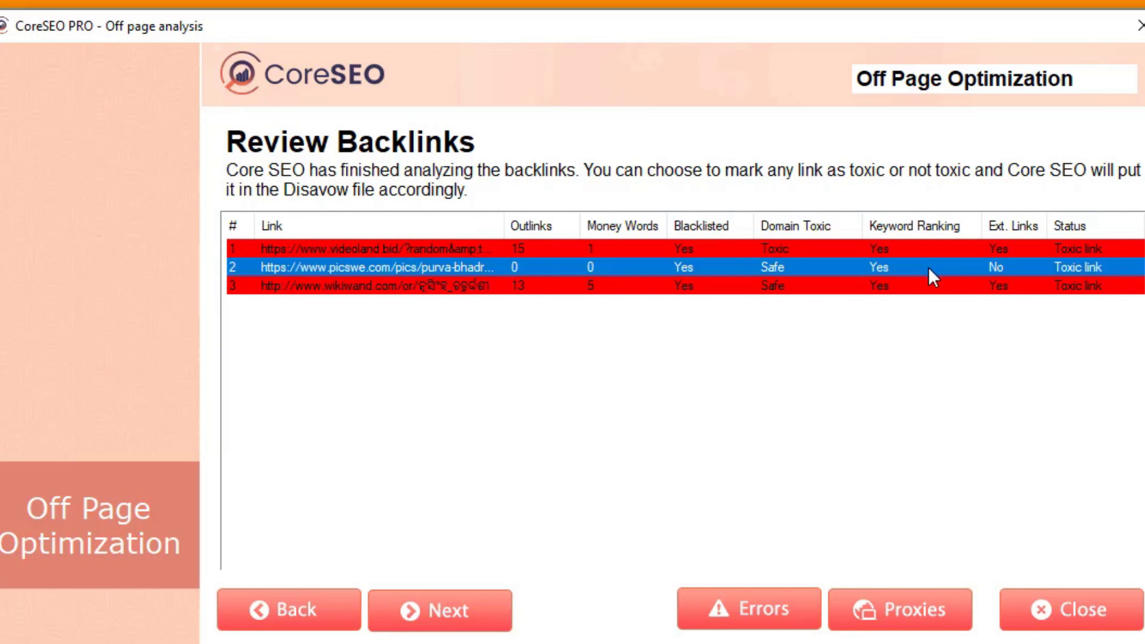
{"action": "left_click", "coordinate": [814, 288]}
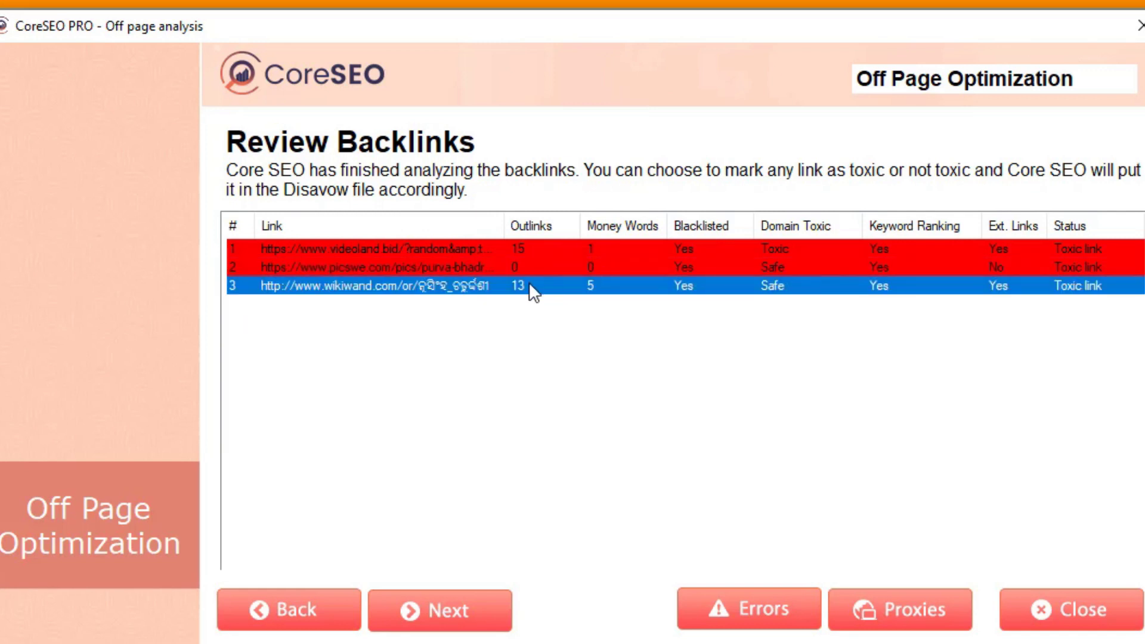
{"action": "left_click", "coordinate": [539, 266]}
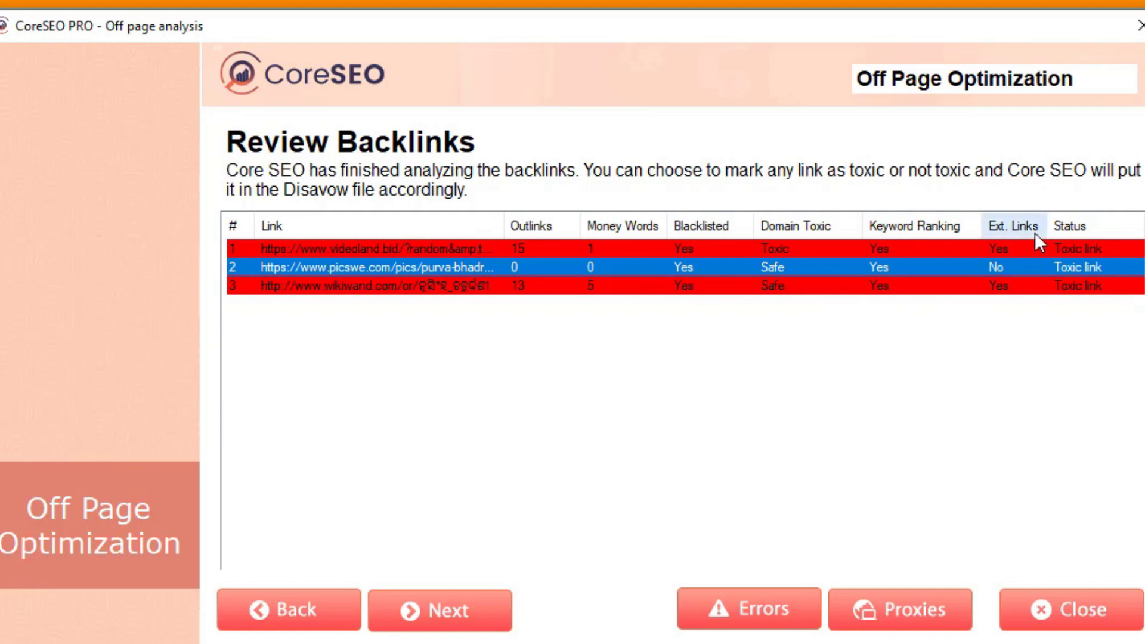
{"action": "left_click", "coordinate": [1103, 267]}
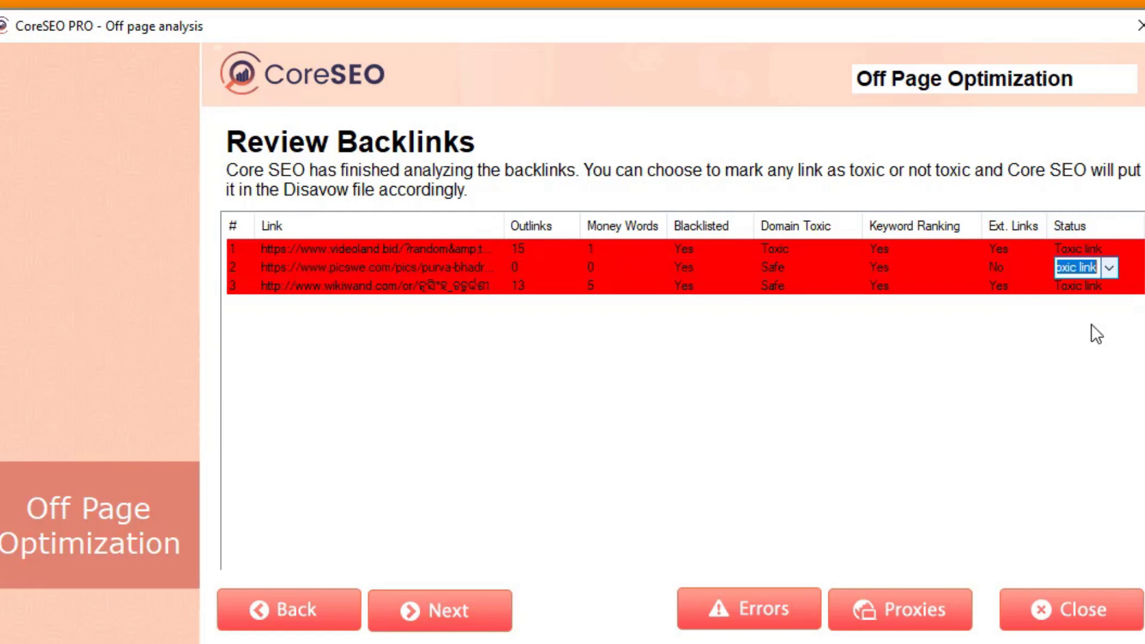
{"action": "left_click", "coordinate": [1099, 309]}
{"action": "left_click", "coordinate": [1106, 286]}
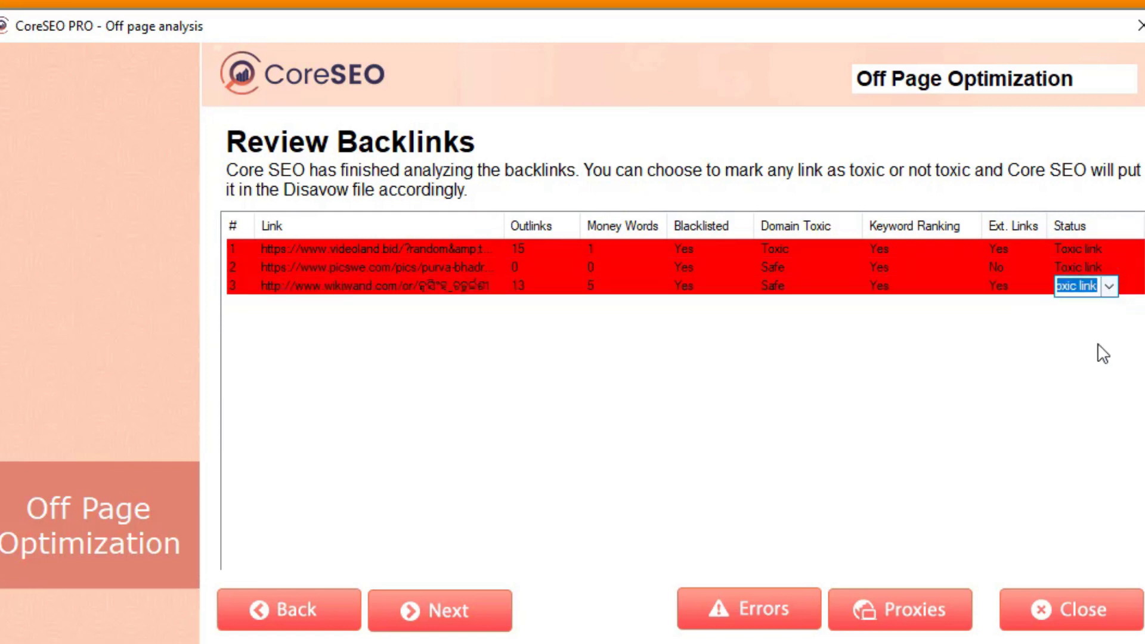
{"action": "left_click", "coordinate": [1085, 387]}
{"action": "left_click", "coordinate": [1117, 292]}
{"action": "left_click", "coordinate": [1109, 288]}
{"action": "left_click", "coordinate": [1110, 322]}
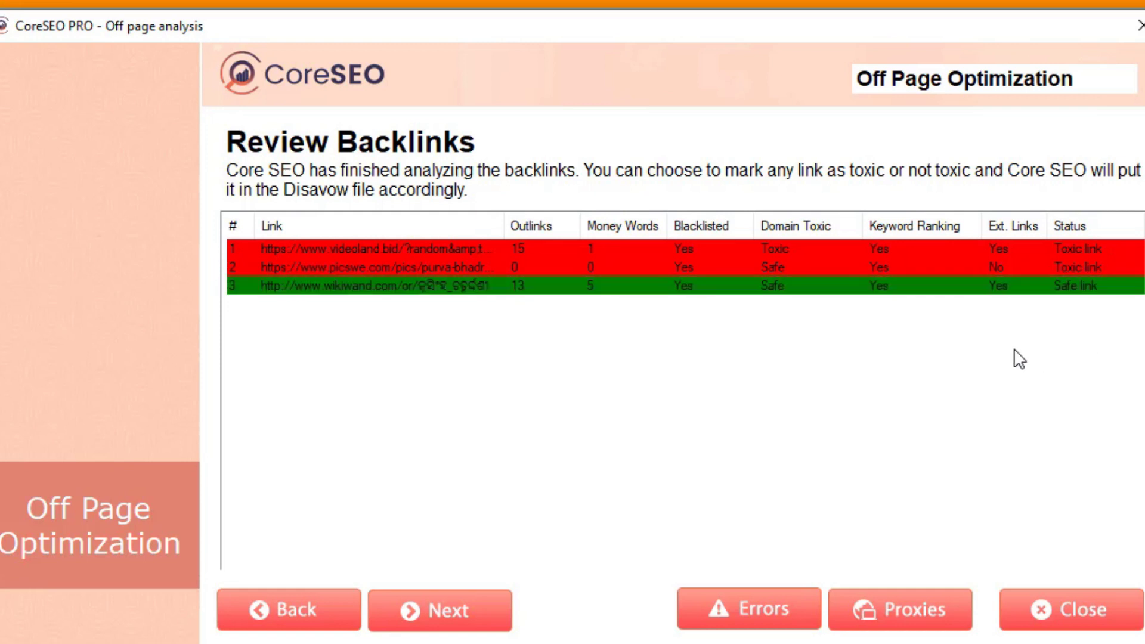
Step: Set the status of the picswe.com backlink to Safe link and proceed to the disavow file generation page
{"action": "left_click", "coordinate": [993, 268]}
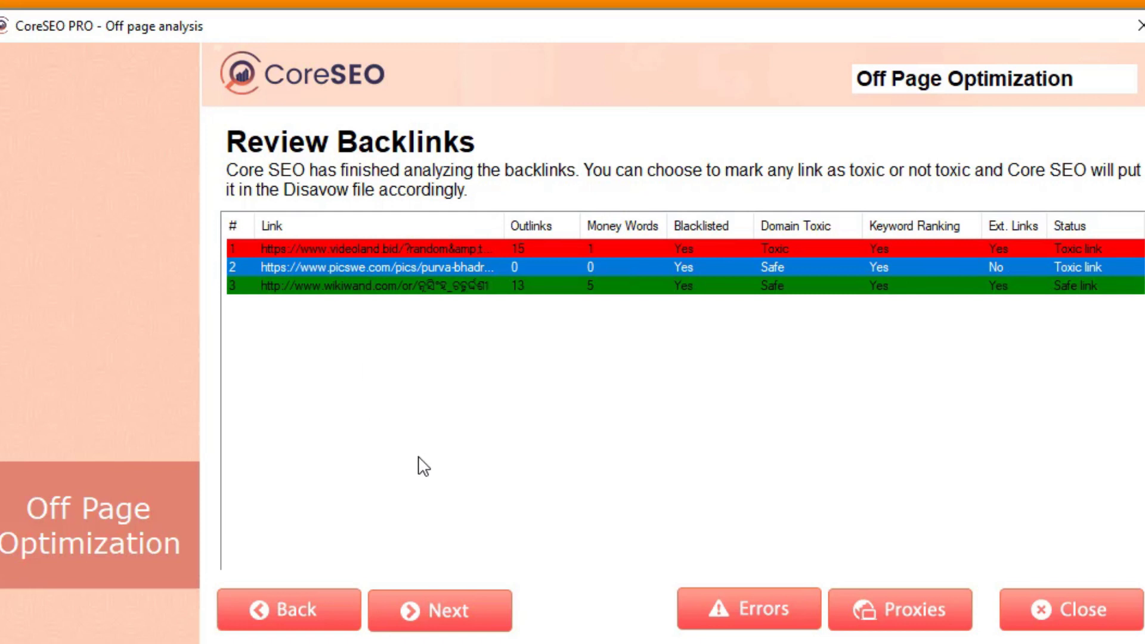
{"action": "left_click", "coordinate": [1109, 288]}
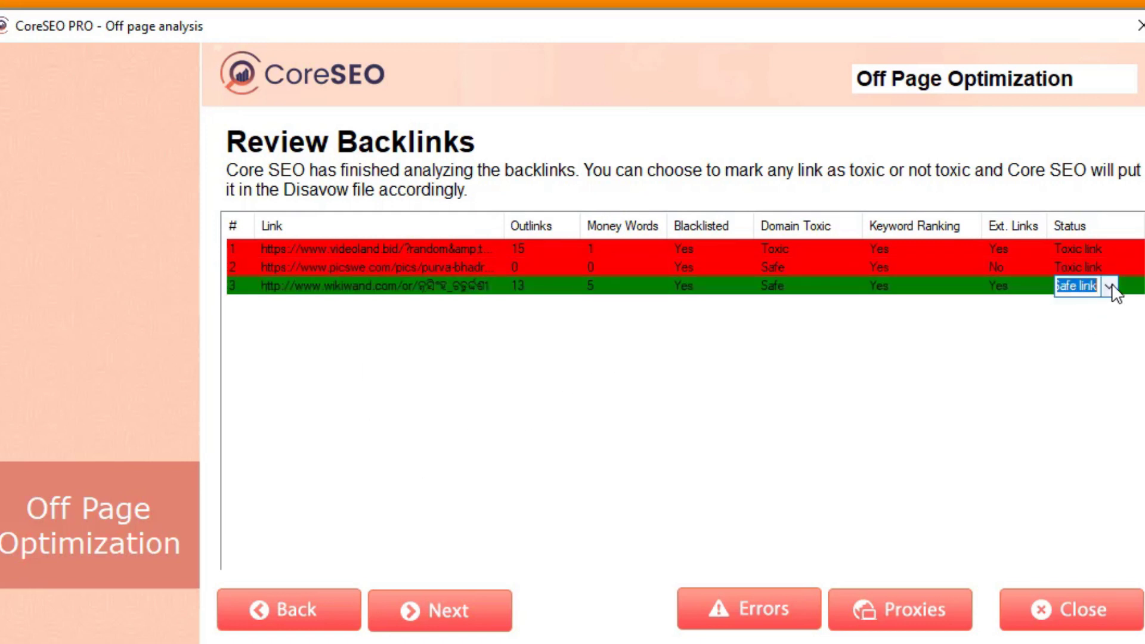
{"action": "left_click", "coordinate": [1093, 264]}
{"action": "left_click", "coordinate": [1093, 264]}
{"action": "left_click", "coordinate": [1087, 302]}
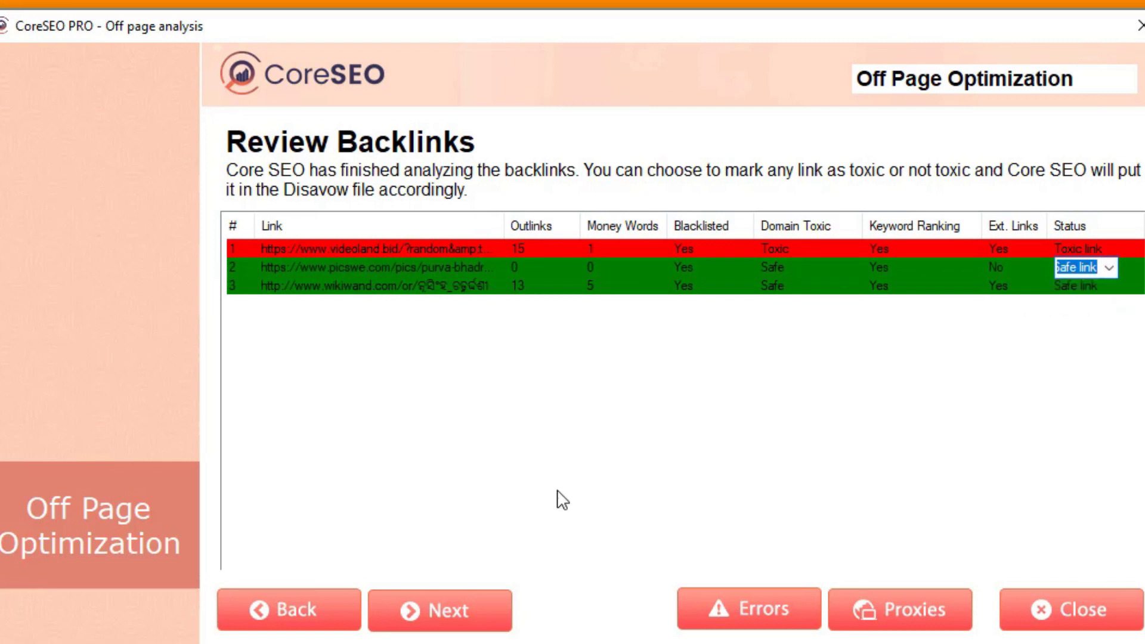
{"action": "left_click", "coordinate": [489, 630]}
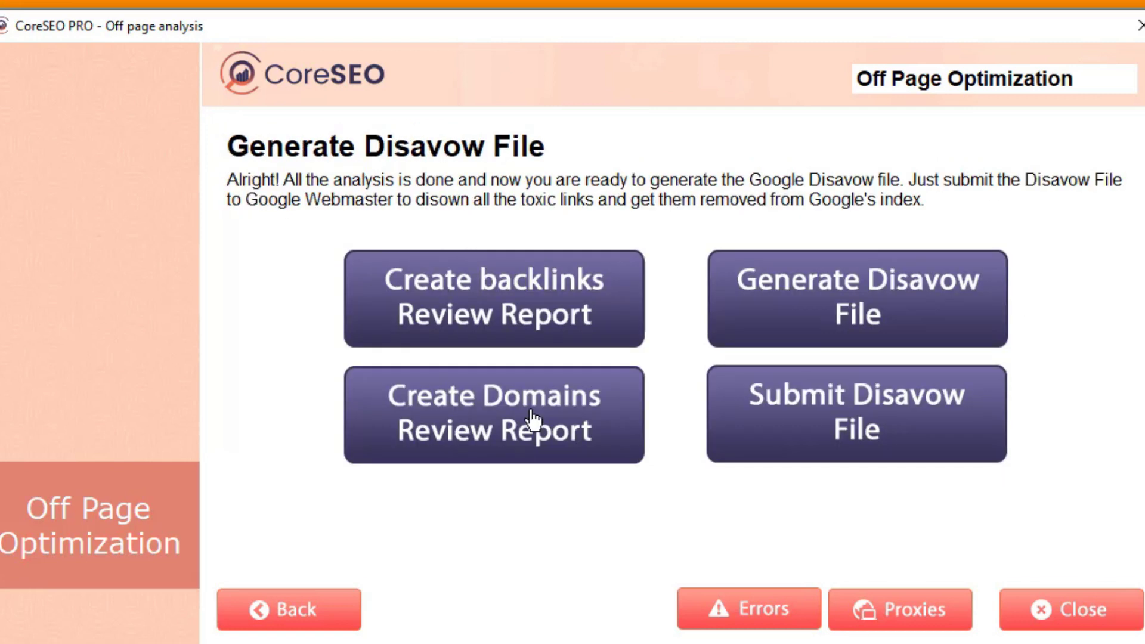